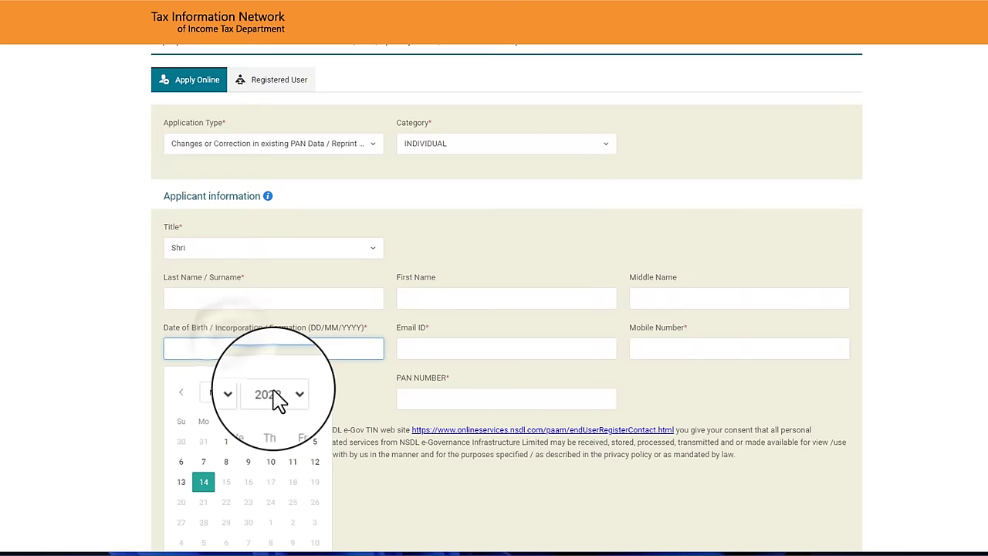
# Pick the applicant's date of birth in the calendar, then go through the email and mobile number fields
pyautogui.click(272, 394)
pyautogui.click(270, 222)
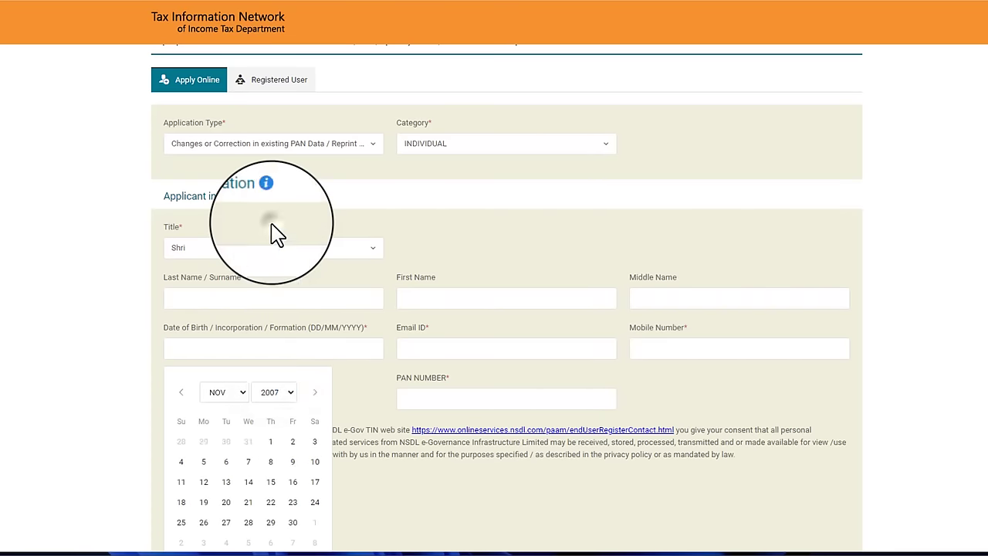
pyautogui.click(270, 438)
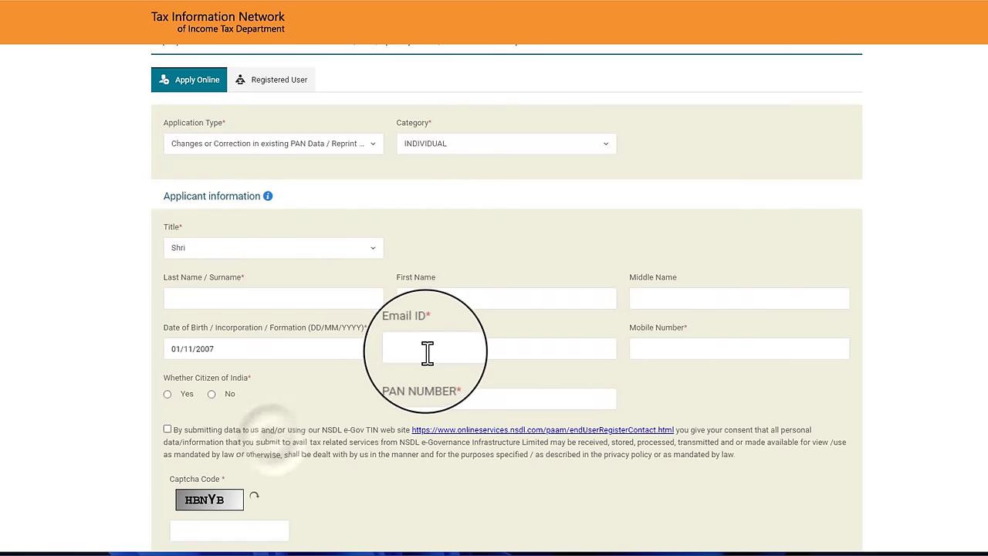
pyautogui.click(427, 348)
pyautogui.click(643, 351)
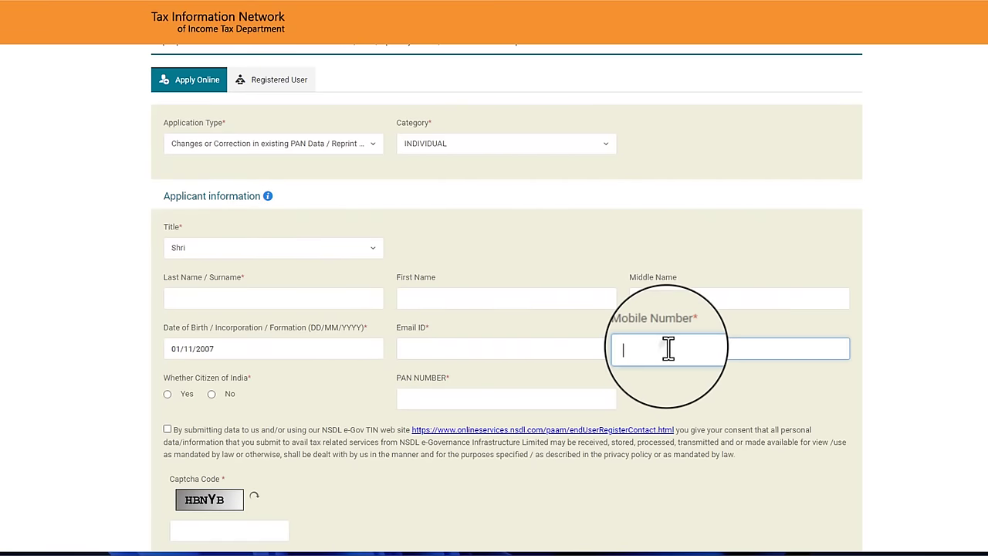
# Mark the applicant as a citizen of India and go to the PAN number field
pyautogui.click(167, 394)
pyautogui.scroll(-2, 340, 394)
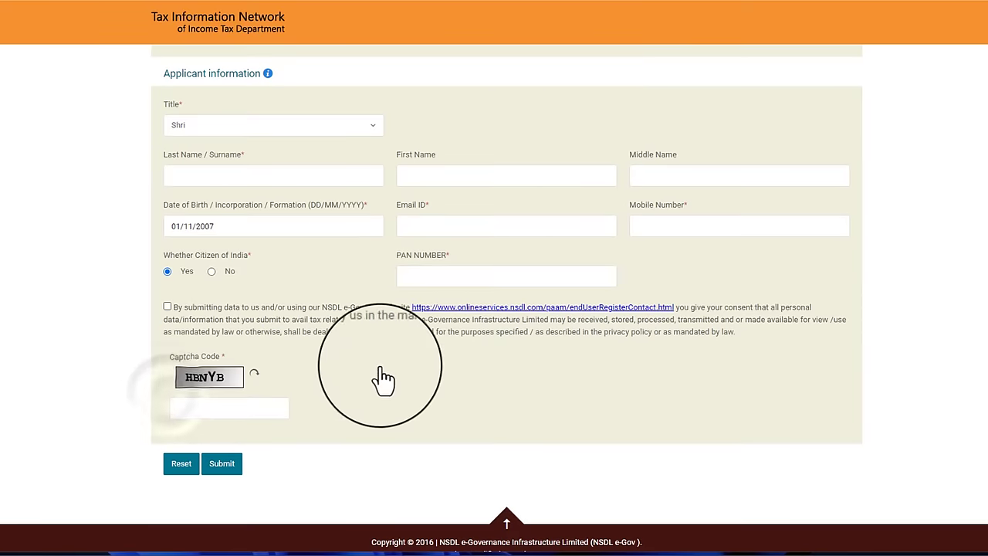
pyautogui.click(424, 277)
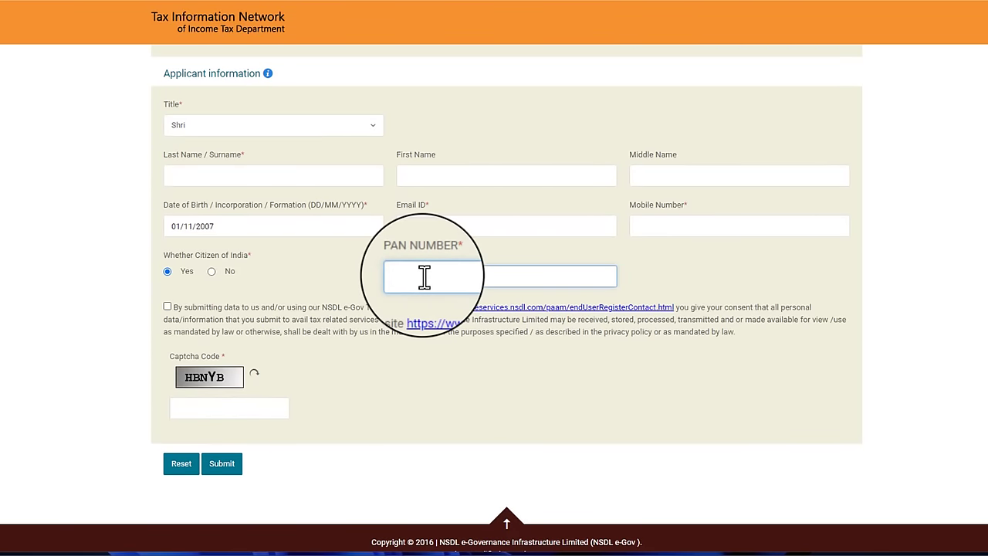
# Accept the data consent statement, enter the captcha code and submit the applicant information
pyautogui.click(168, 306)
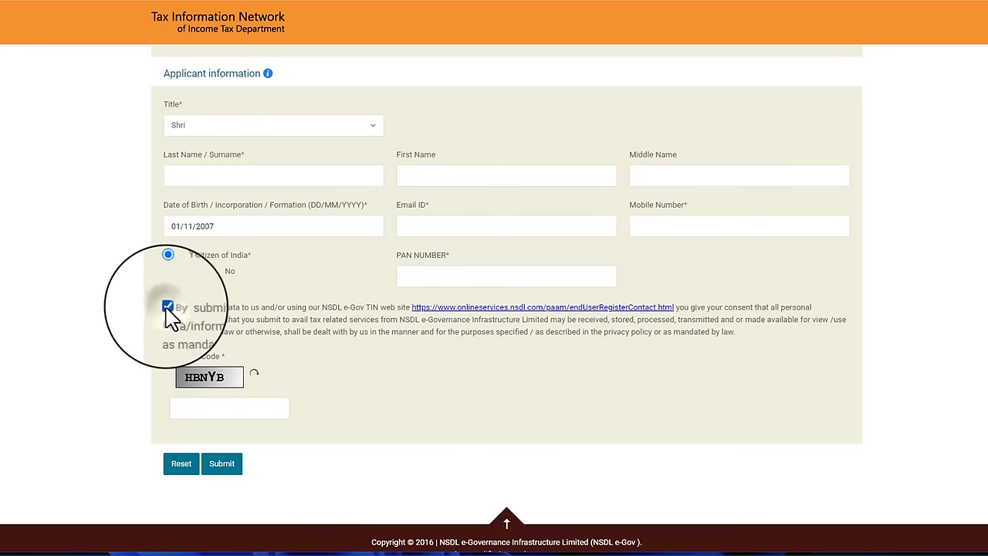
pyautogui.click(218, 409)
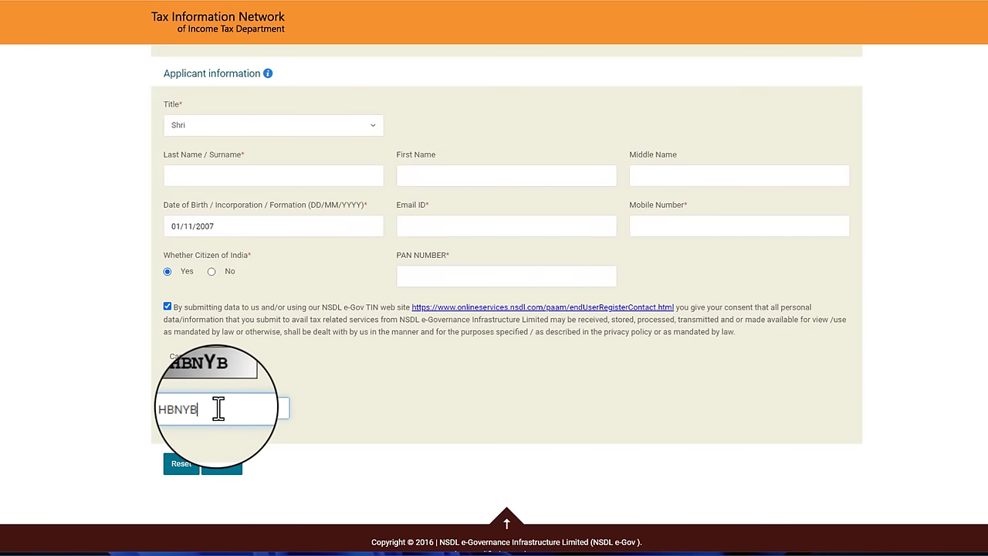
pyautogui.click(222, 463)
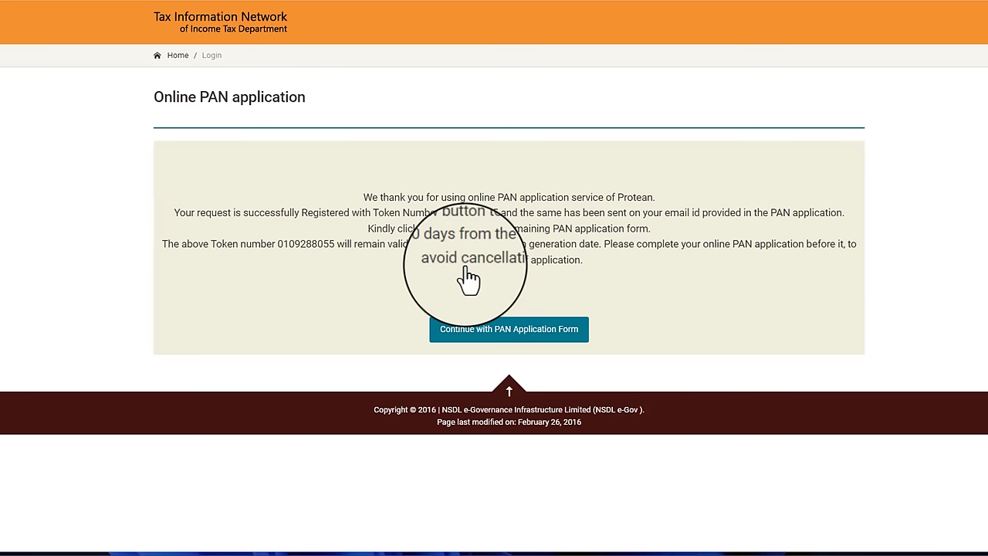
# Highlight the registered token number and continue with the PAN application form
pyautogui.moveTo(444, 224); pyautogui.dragTo(501, 224)
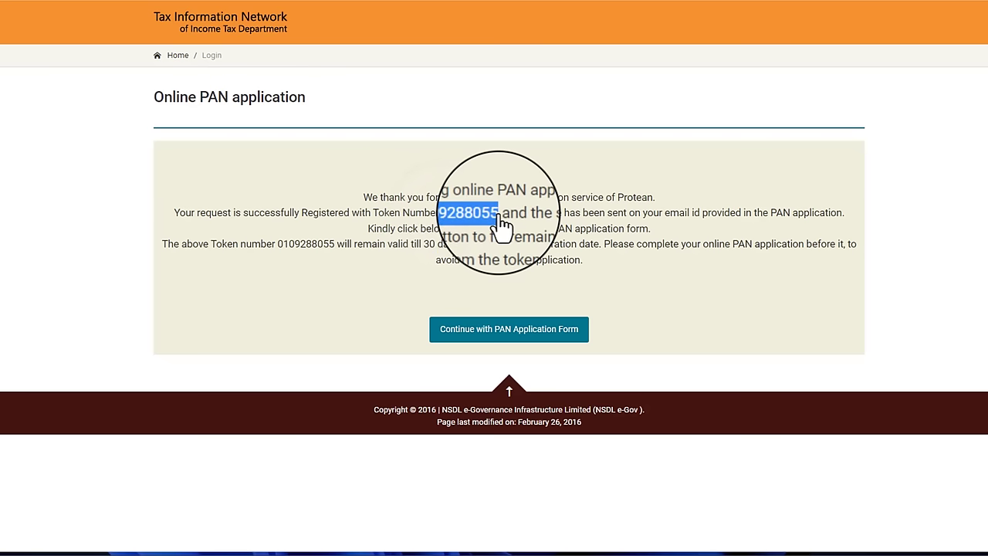
pyautogui.click(514, 339)
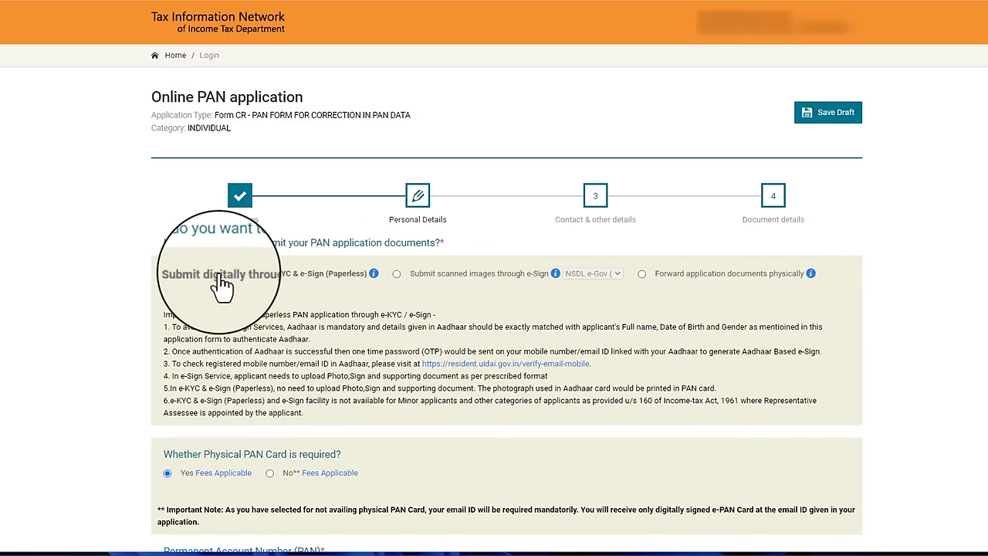
# Check the physical PAN card options and fees, keep Yes selected, and open the Aadhaar photograph agreement choice
pyautogui.scroll(-5, 483, 114)
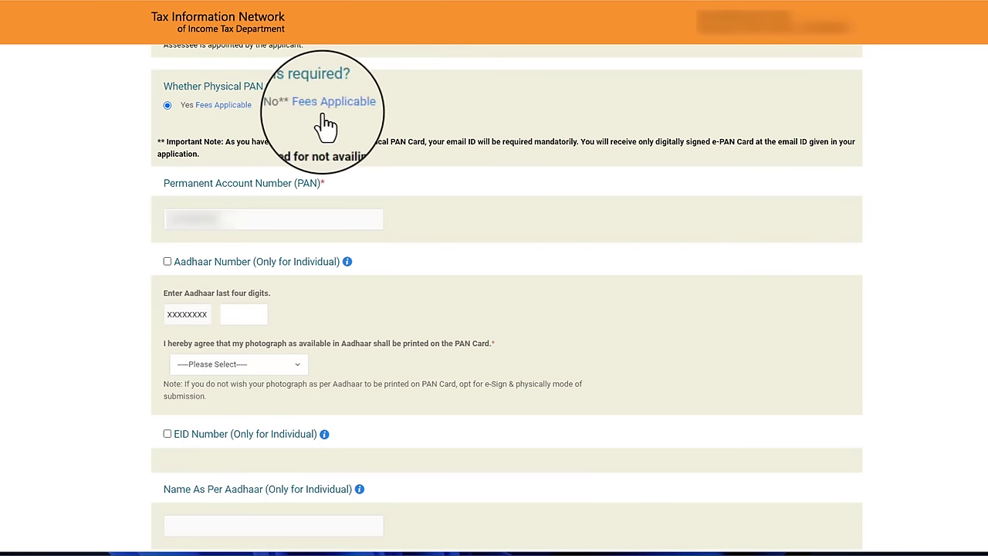
pyautogui.click(270, 105)
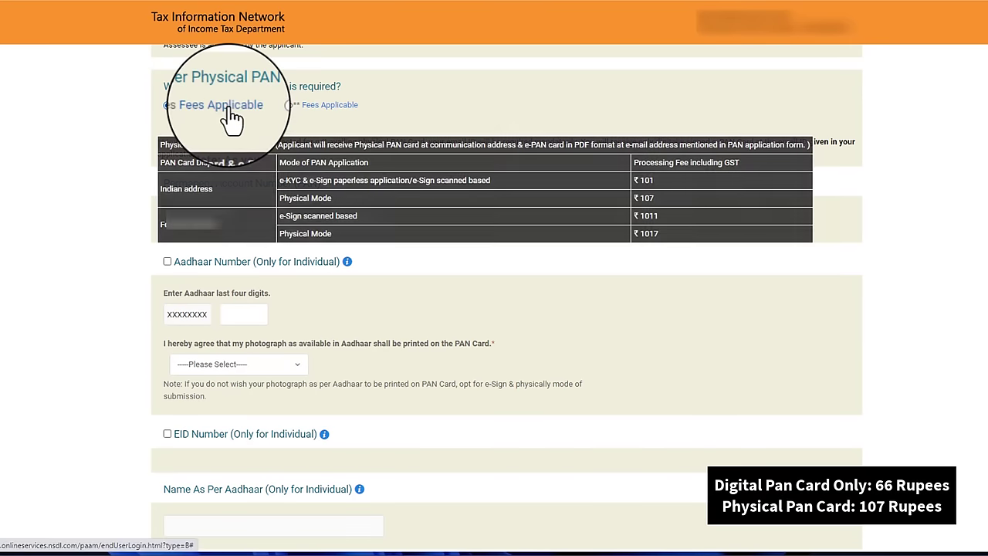
pyautogui.click(227, 108)
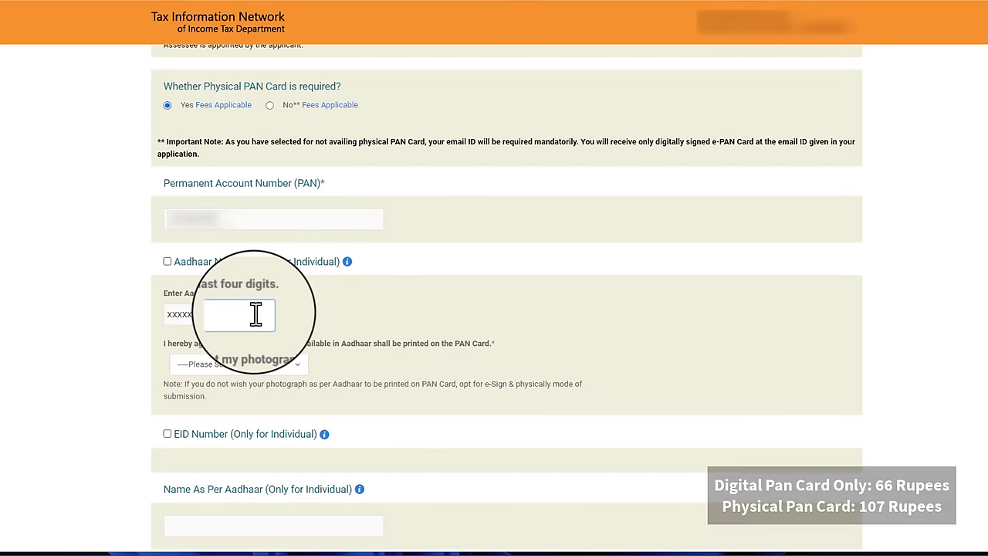
pyautogui.click(240, 365)
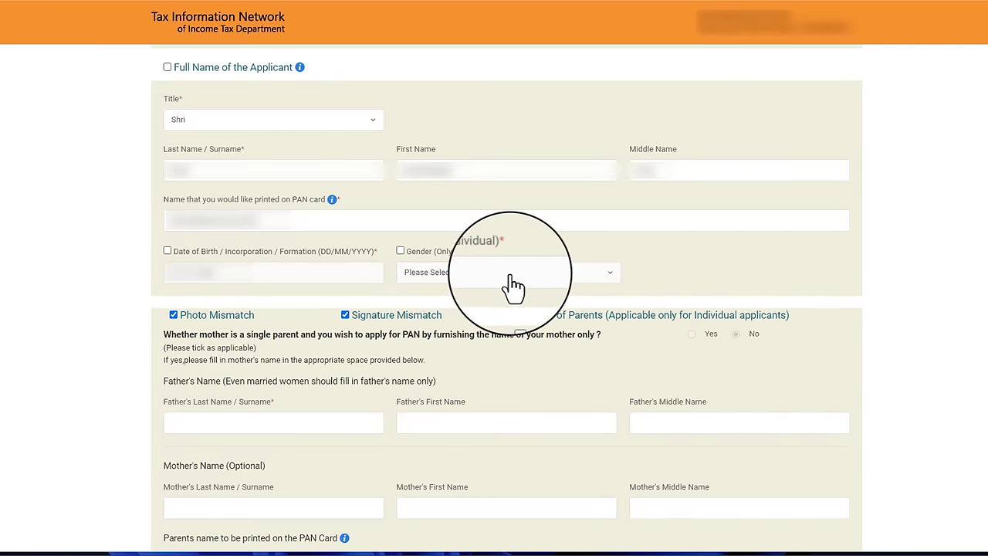
# Set the applicant's gender to Male and continue to the contact and other details
pyautogui.click(514, 285)
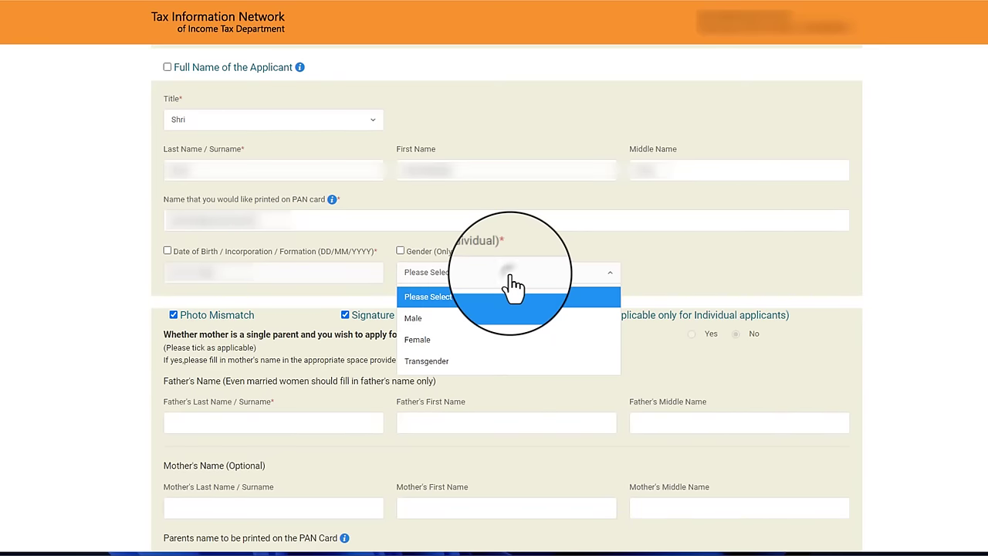
pyautogui.click(452, 320)
pyautogui.scroll(-2, 240, 255)
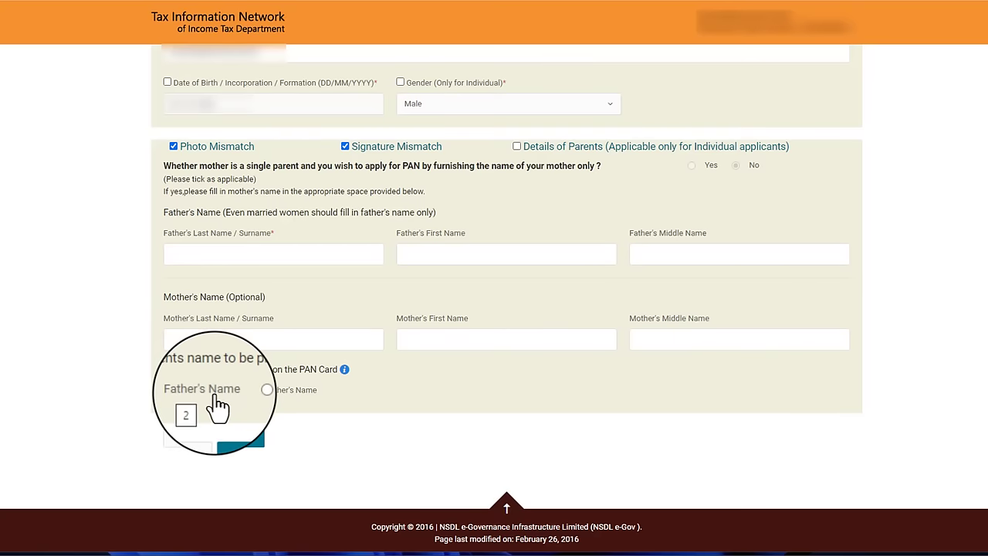
pyautogui.click(242, 436)
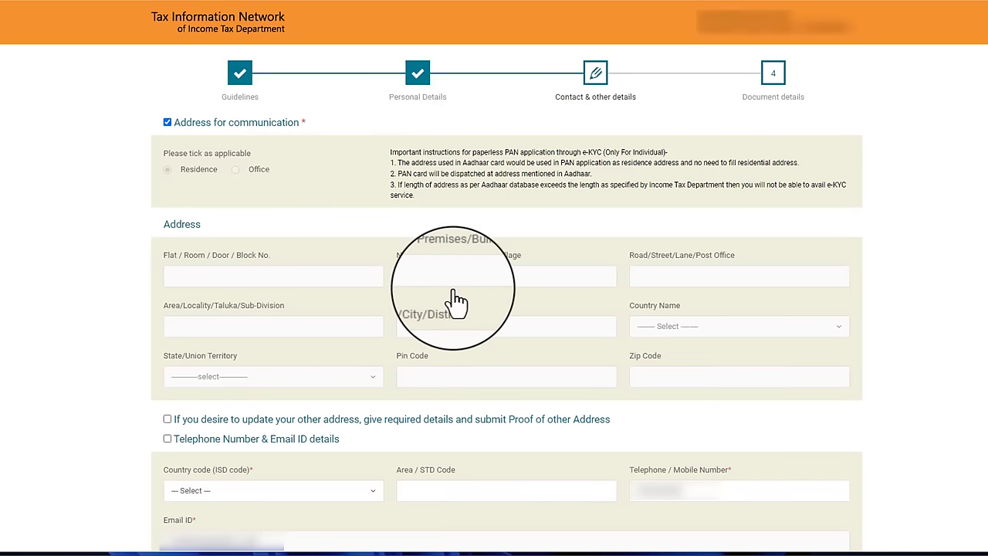
# Set the telephone country code to INDIA (91) and continue to the document details
pyautogui.scroll(-3, 455, 297)
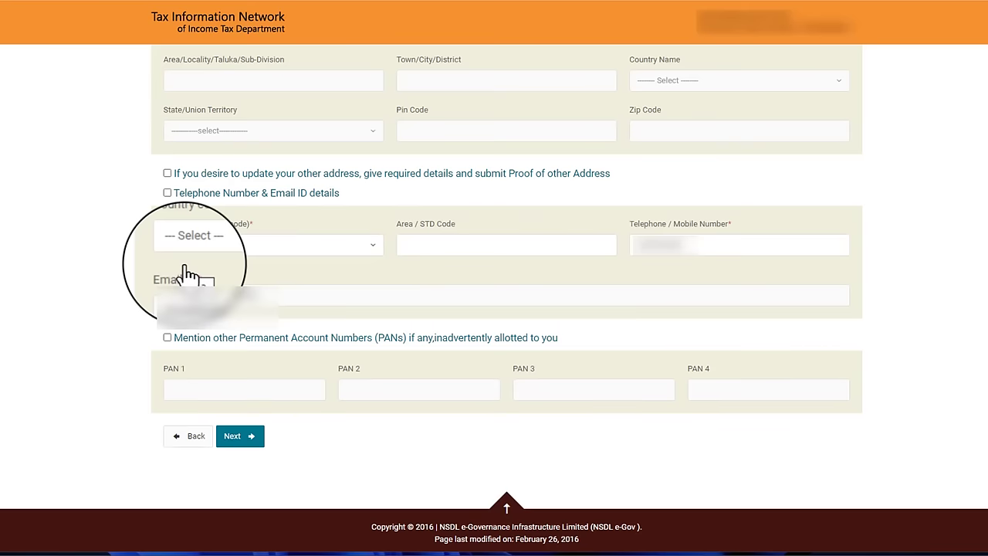
pyautogui.click(220, 249)
pyautogui.write('indi')
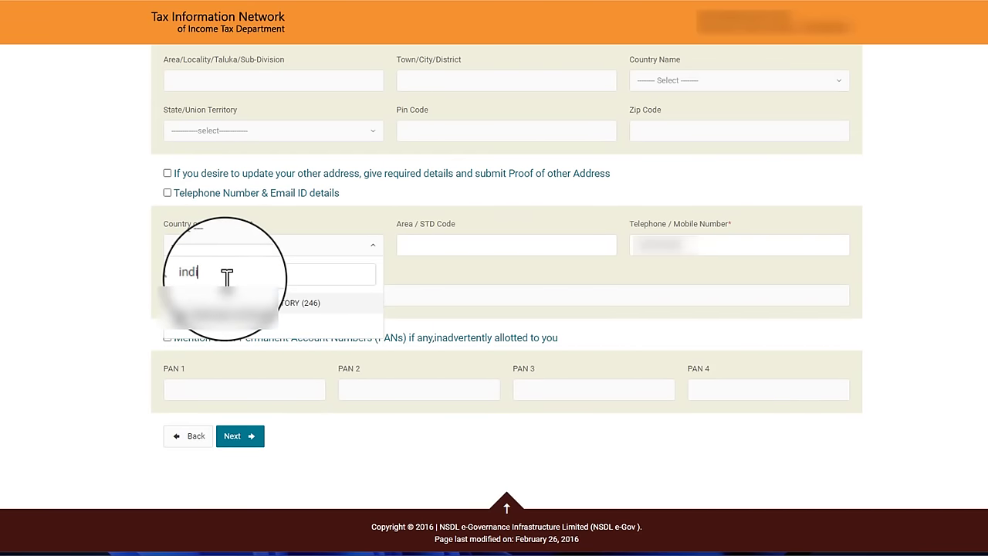
pyautogui.click(247, 316)
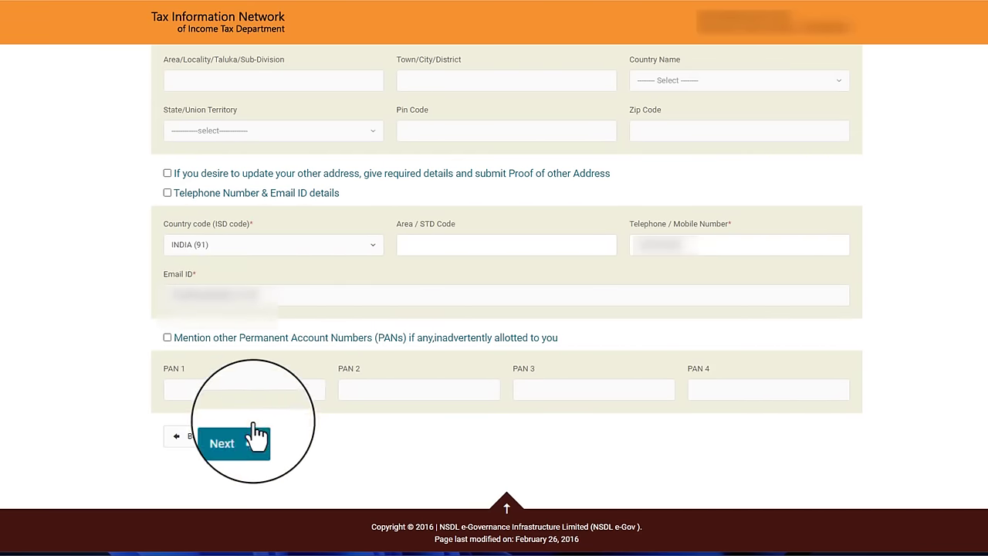
pyautogui.click(235, 437)
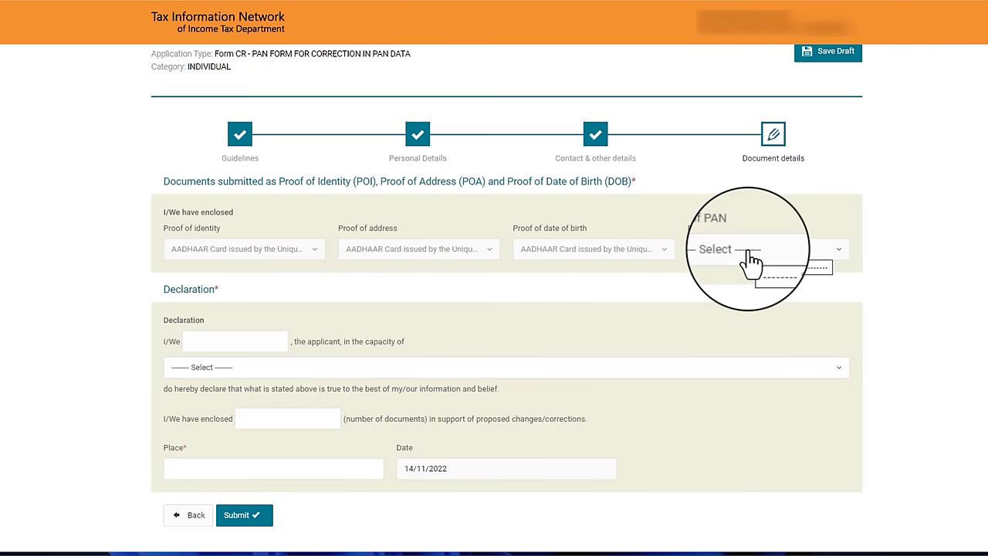
# Set the proof of PAN to Copy of Pan Card and the declaration capacity to Himself/Herself
pyautogui.click(747, 251)
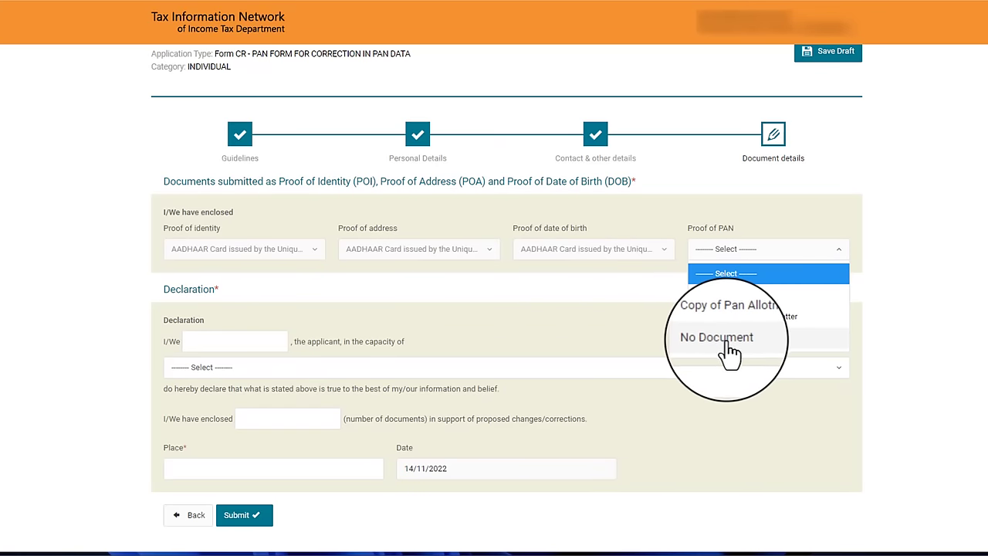
pyautogui.click(734, 298)
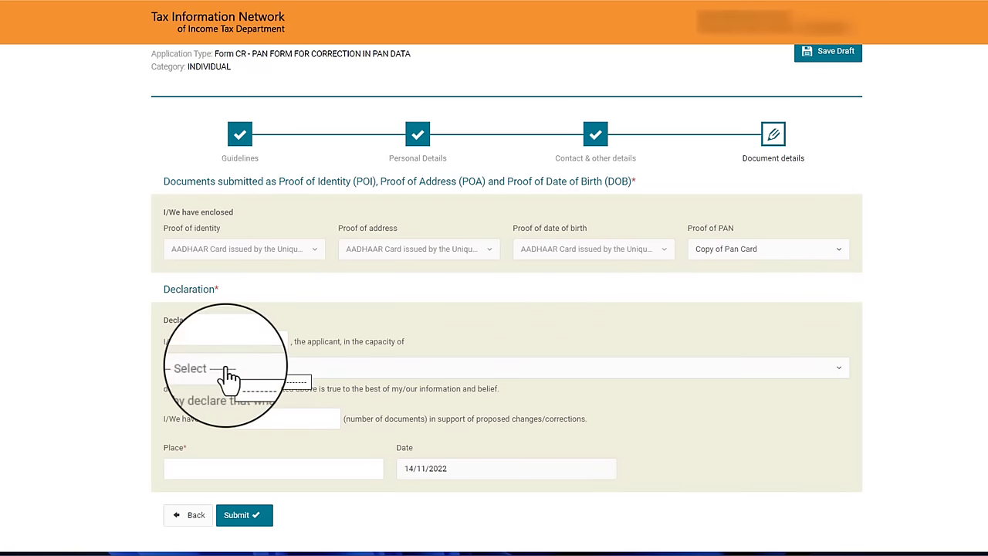
pyautogui.click(227, 370)
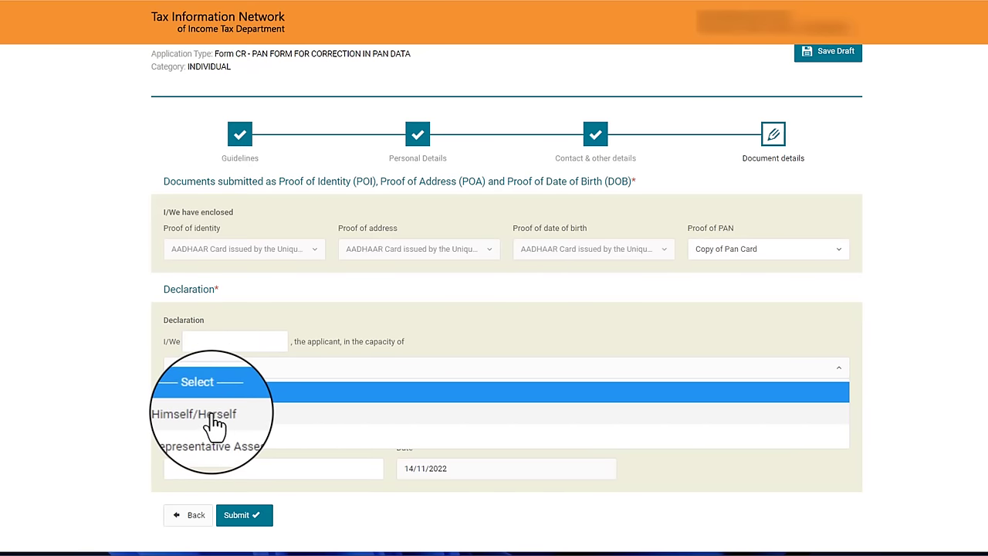
pyautogui.click(217, 417)
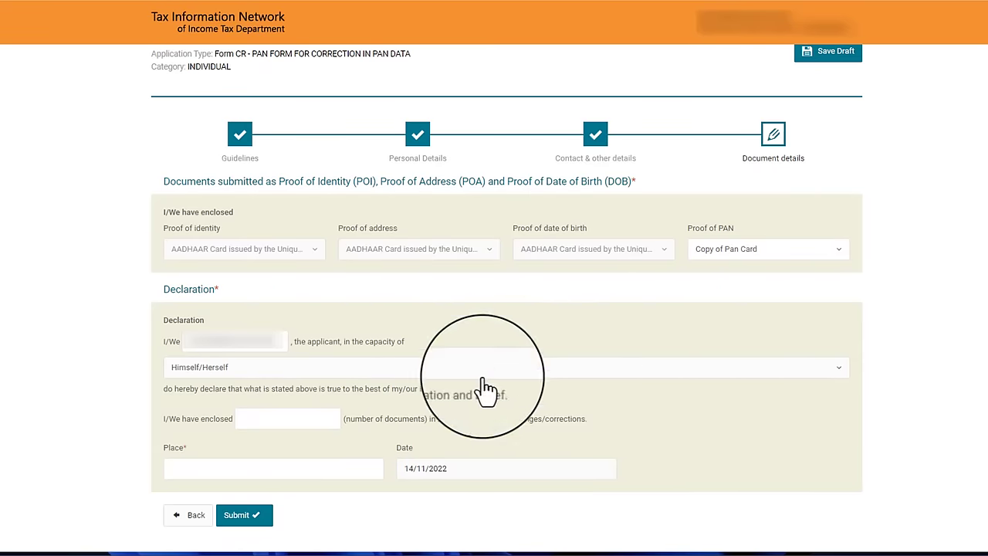
# Declare 2 enclosed documents, fill in the place and submit the correction form
pyautogui.click(265, 418)
pyautogui.write('2')
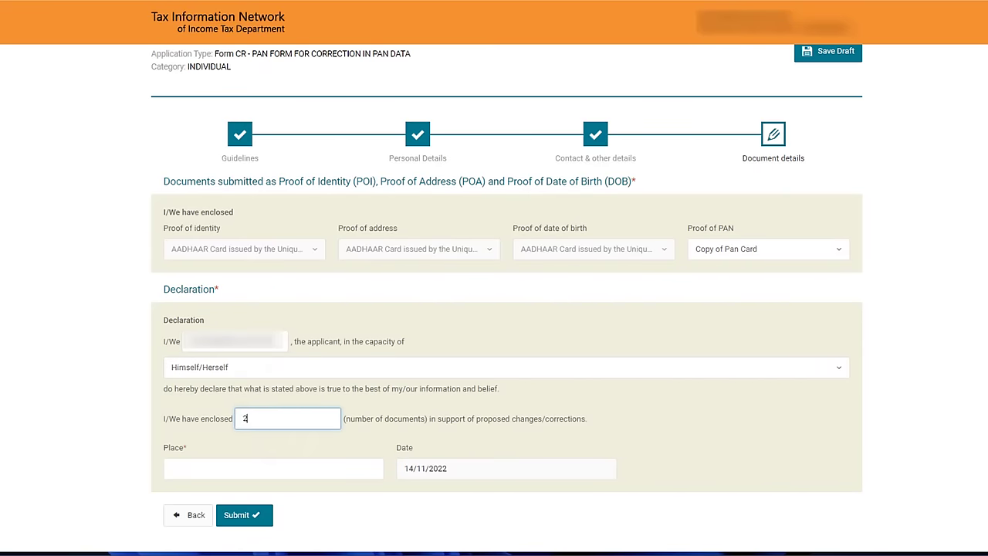
pyautogui.click(215, 467)
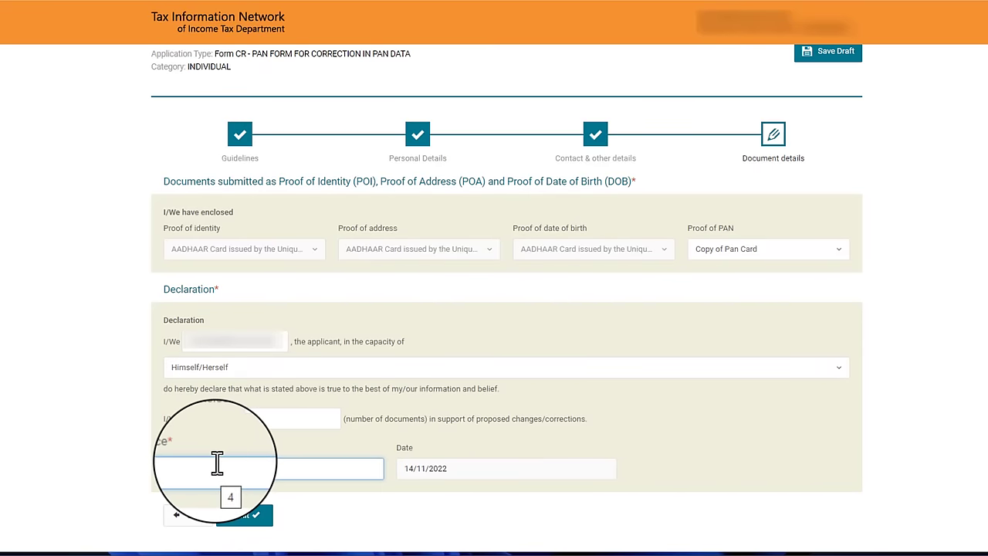
pyautogui.click(245, 515)
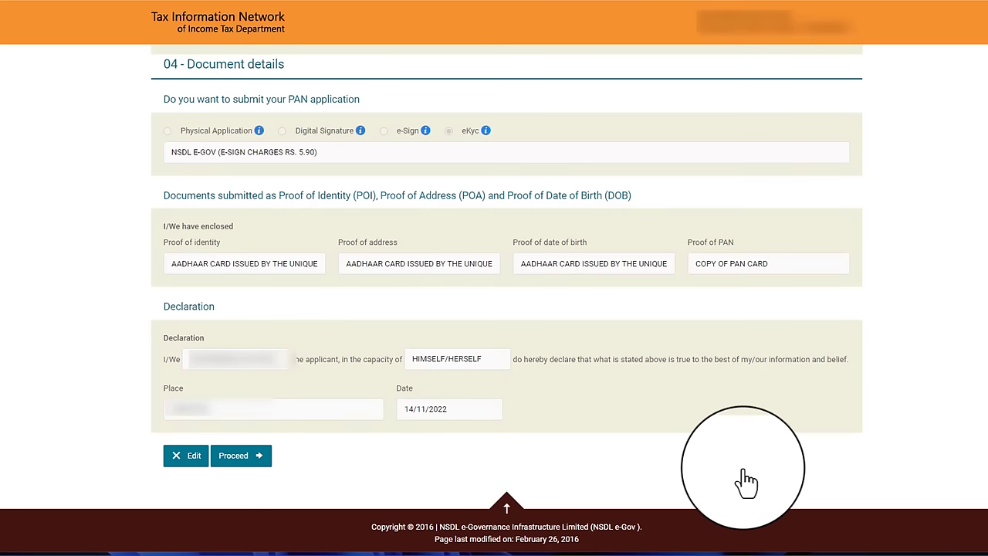
# Proceed from the application review to payment and choose online payment through PAYTM
pyautogui.click(252, 459)
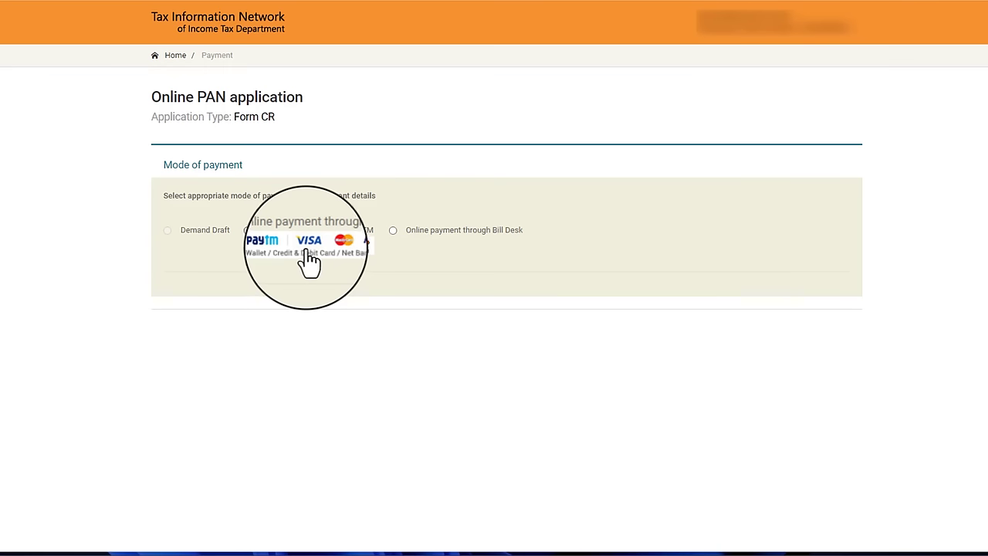
pyautogui.click(248, 231)
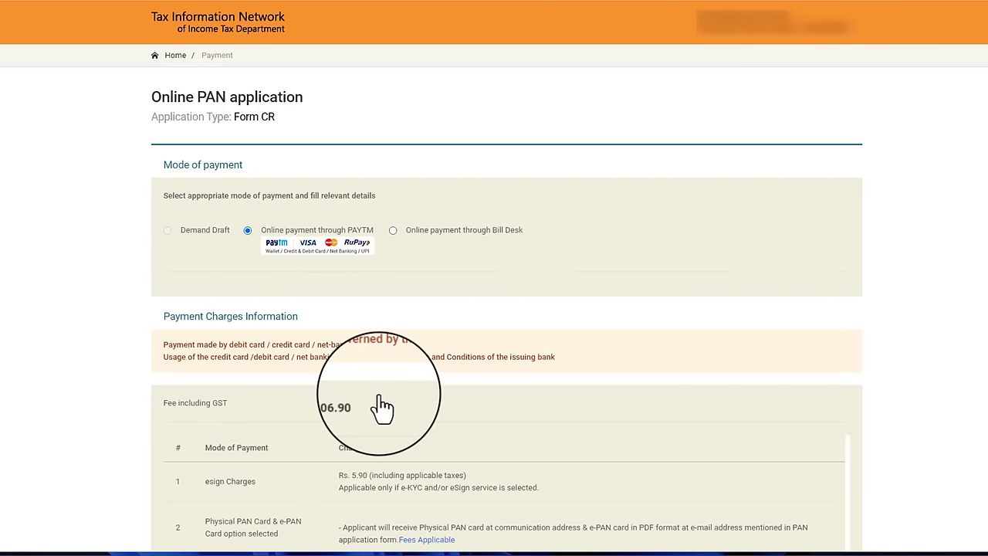
# Review the payment charges, agree to the terms of service and proceed to payment
pyautogui.scroll(-3, 384, 407)
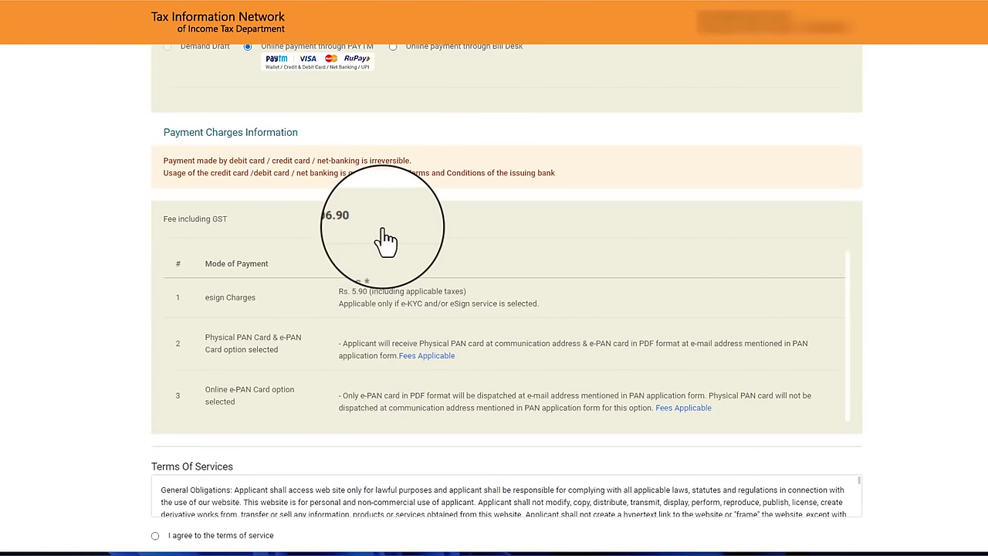
pyautogui.scroll(-1, 450, 239)
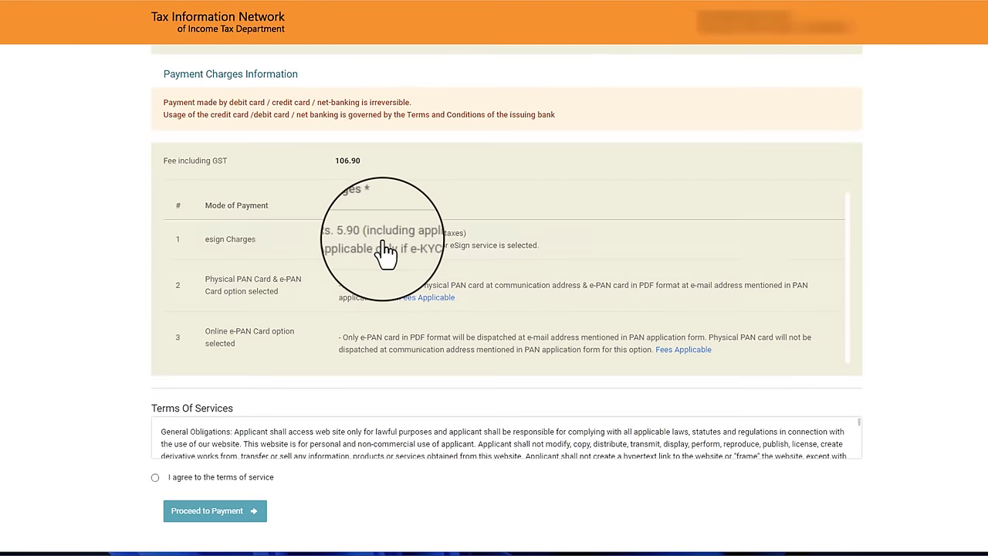
pyautogui.click(154, 478)
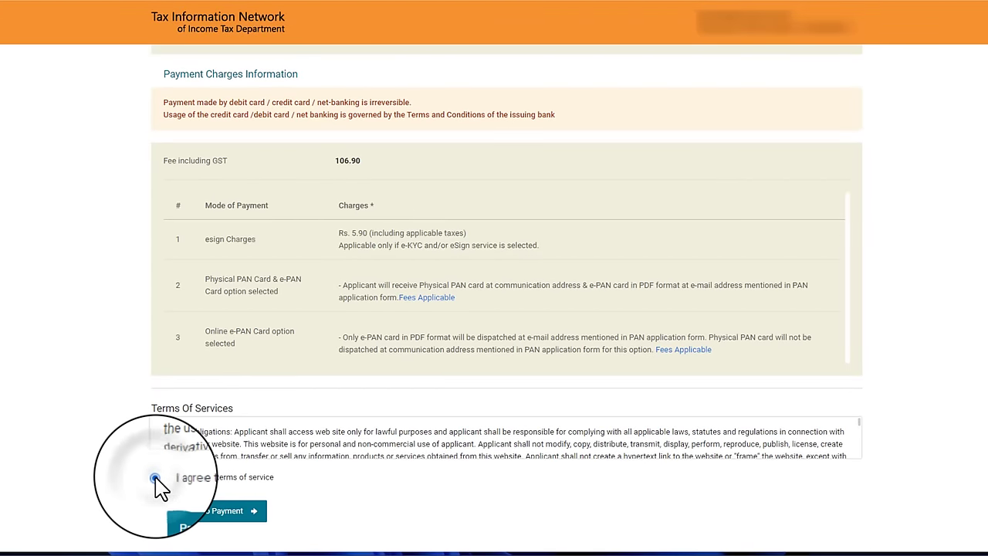
pyautogui.click(232, 513)
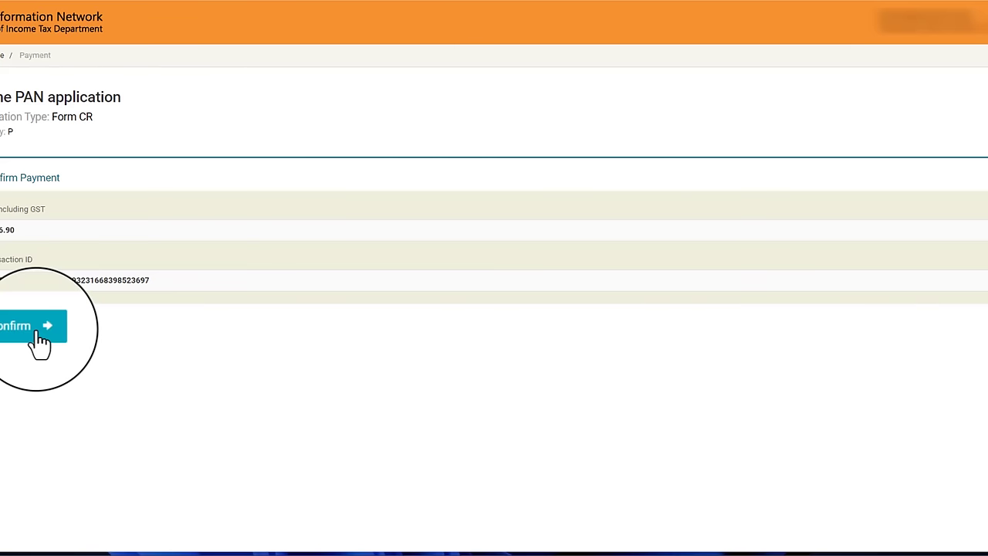